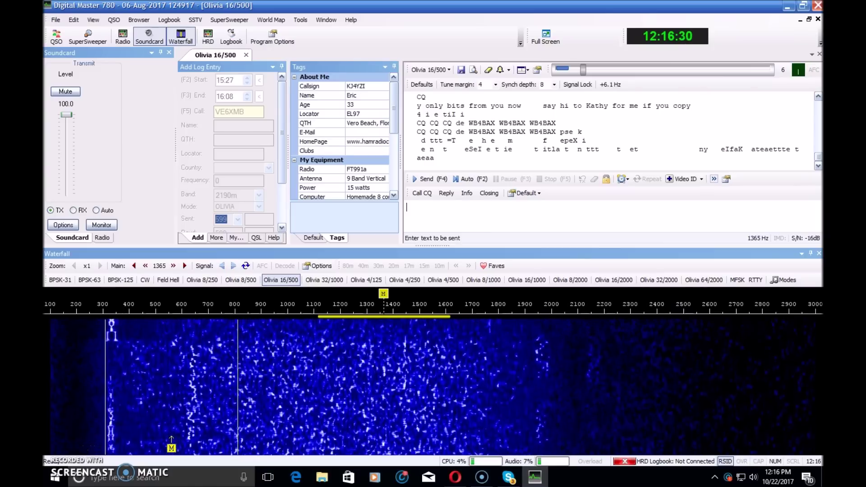
Transmit the predefined CQ call in Olivia 16/500 and stop the transmission while it is still being sent
left_click(422, 193)
left_click(430, 202)
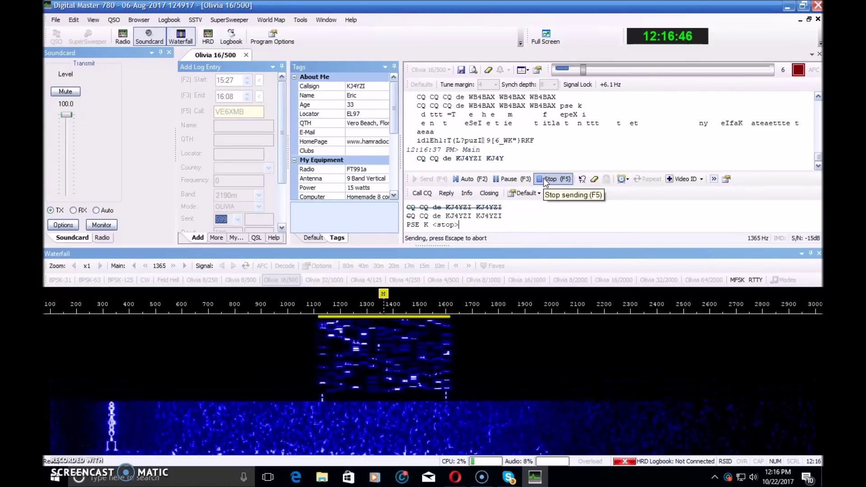
left_click(547, 180)
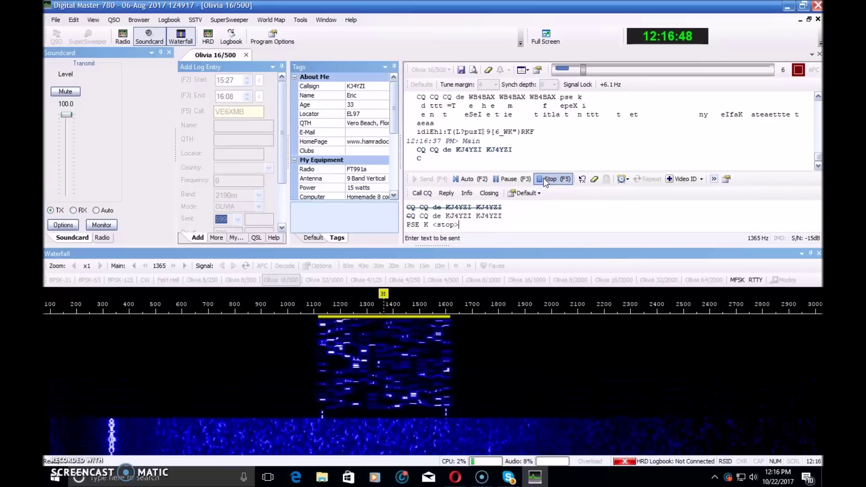
left_click(639, 225)
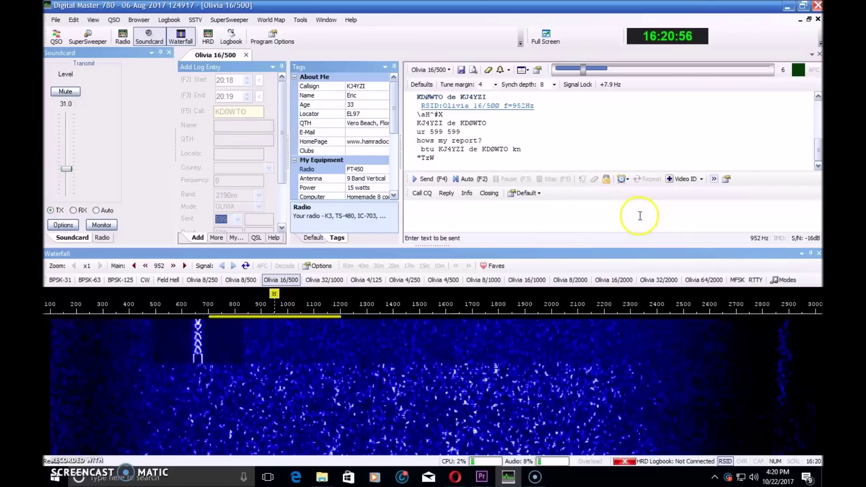
left_click(592, 233)
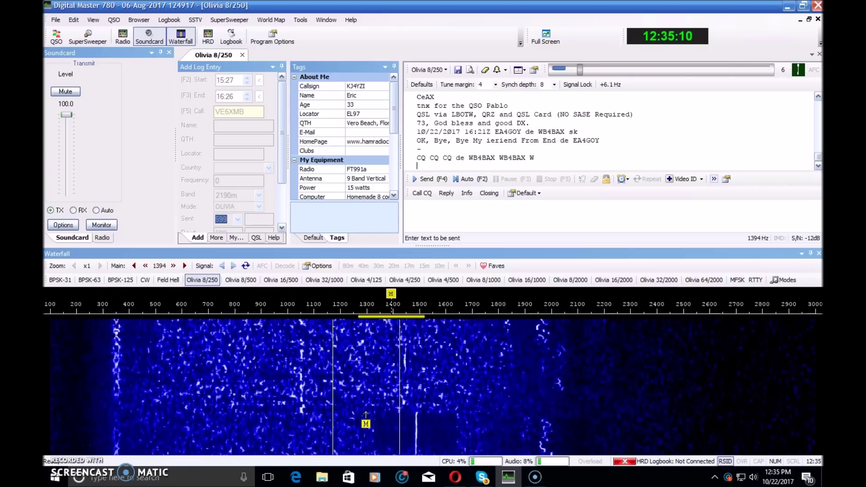
Switch to the Opera browser and go from the FT-8 forum thread to the QRZ.com home page
left_click(454, 479)
left_click(658, 8)
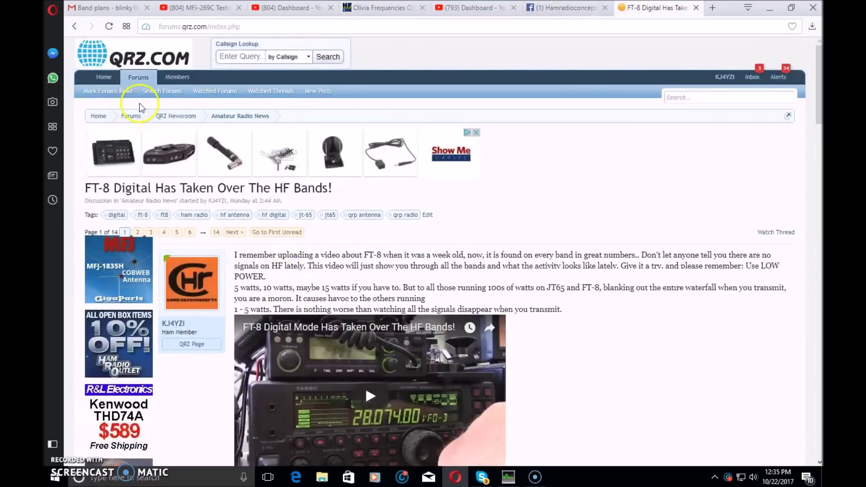
left_click(95, 78)
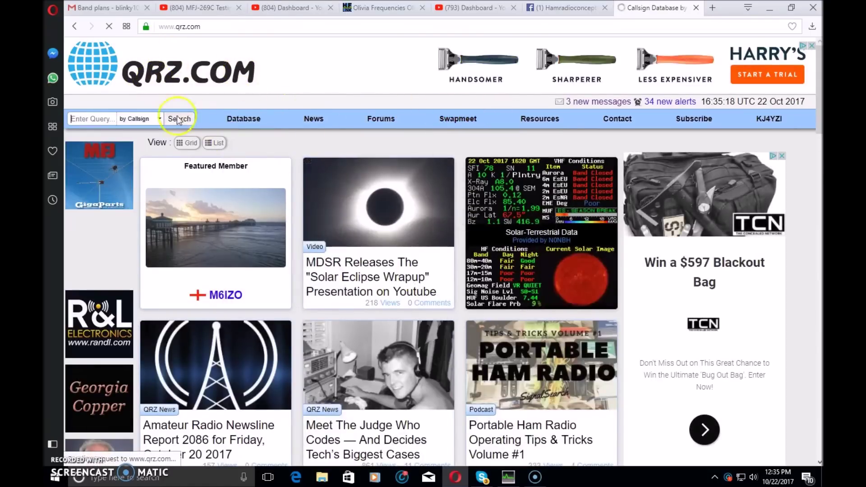
Look through the QRZ.com home page articles and open the comments of "FT-8 Digital Has Taken Over The HF Bands!"
scroll(352, 203, "down", 5)
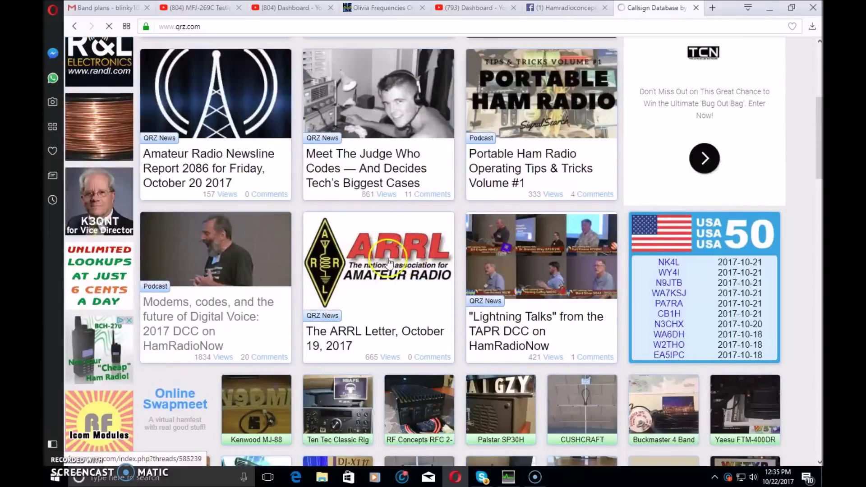
scroll(389, 261, "down", 10)
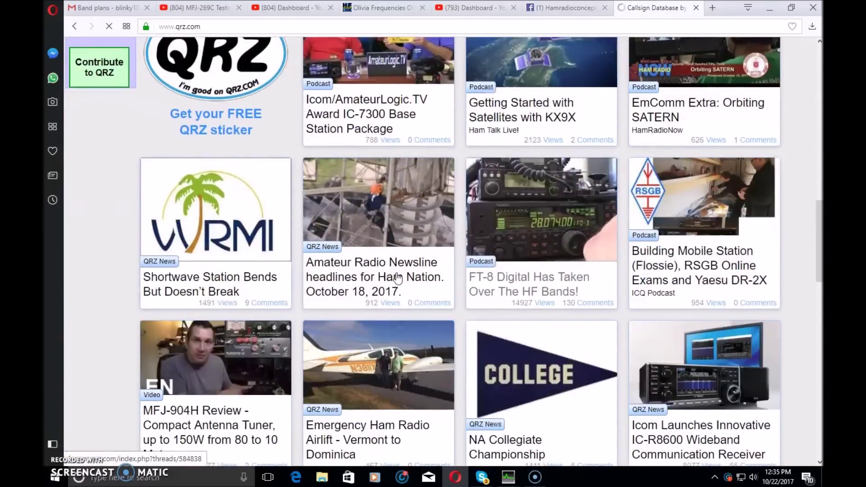
scroll(353, 331, "down", 4)
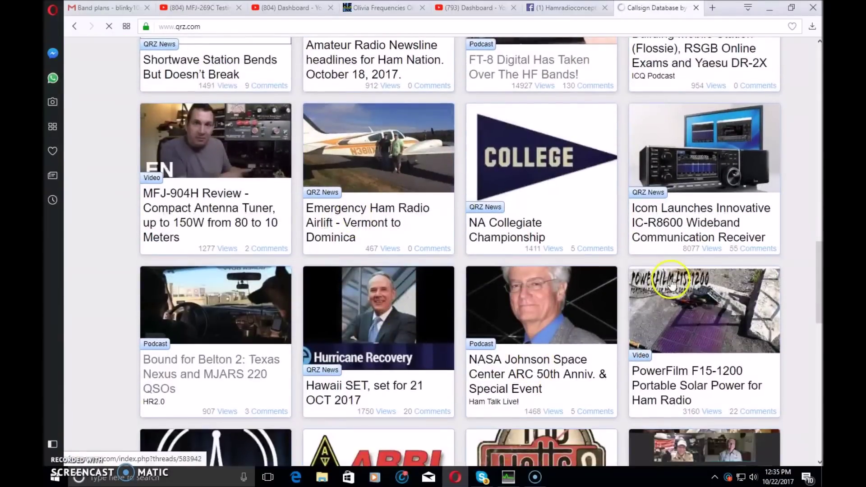
scroll(399, 396, "down", 2)
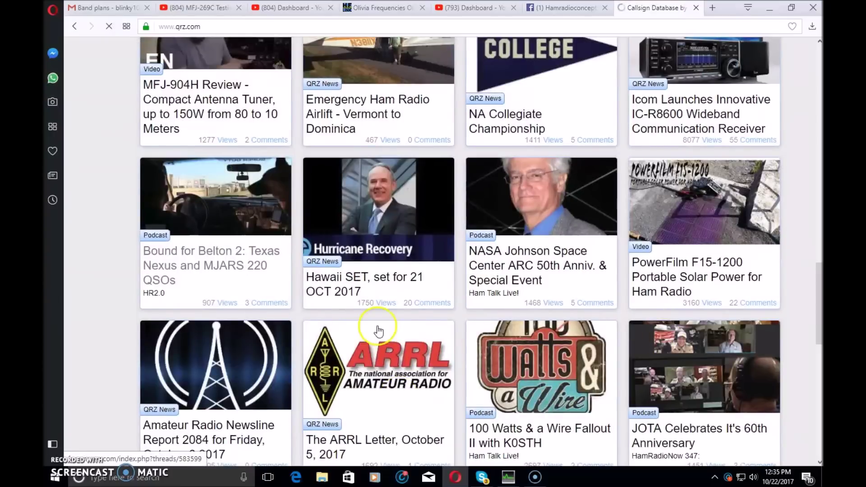
scroll(377, 331, "down", 3)
scroll(419, 357, "down", 2)
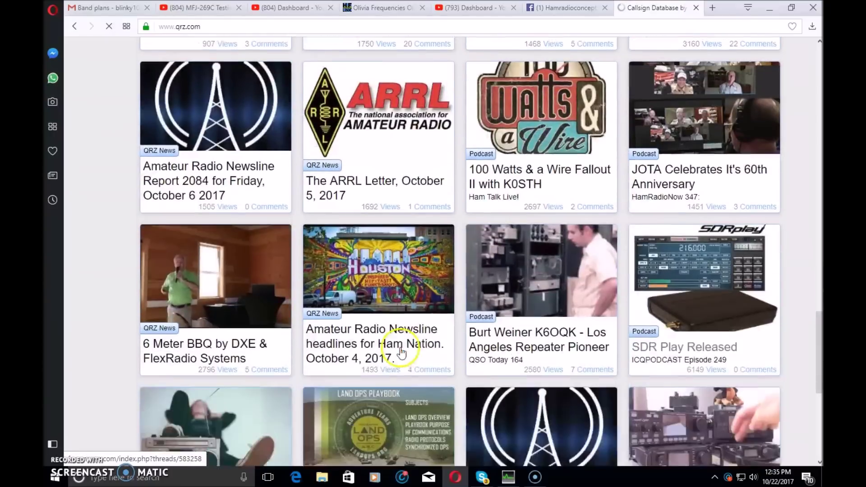
scroll(568, 355, "down", 4)
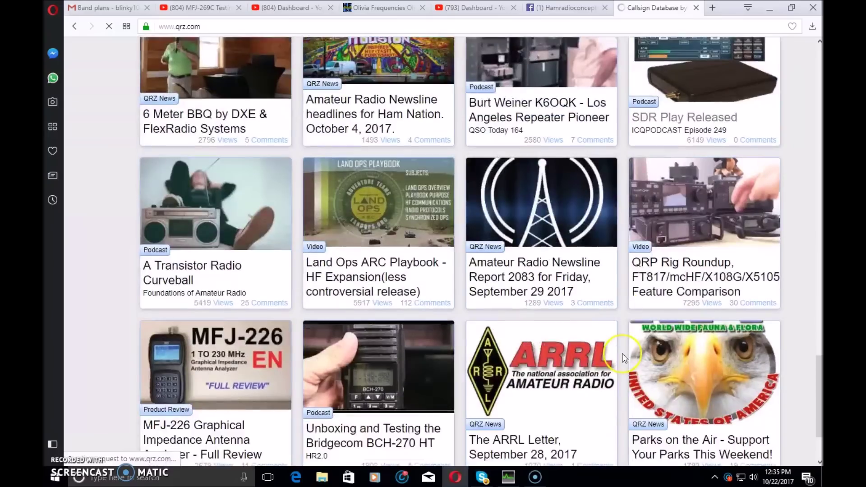
scroll(514, 338, "up", 15)
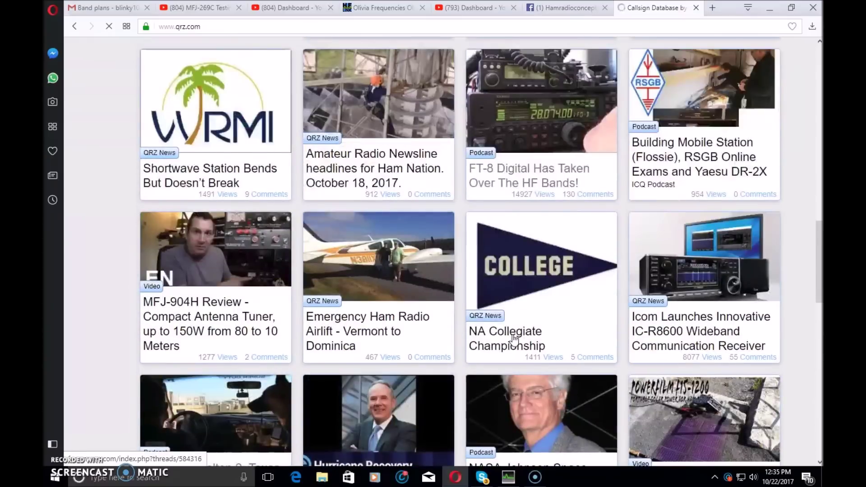
scroll(515, 338, "up", 2)
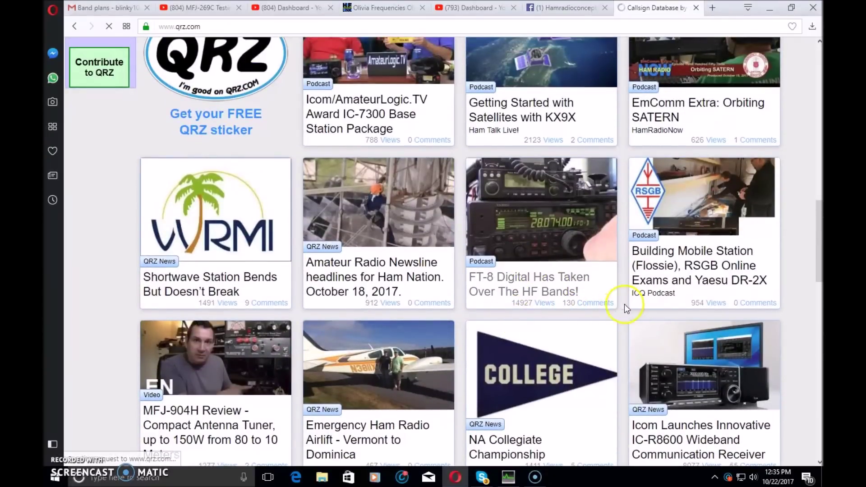
left_click(582, 303)
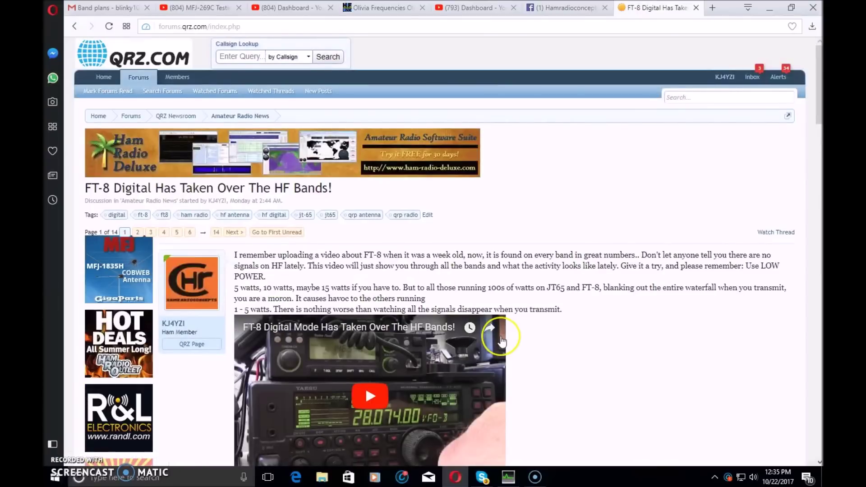
Read the opening post and the replies on page 1 of the FT-8 thread, returning to its beginning
scroll(496, 331, "down", 10)
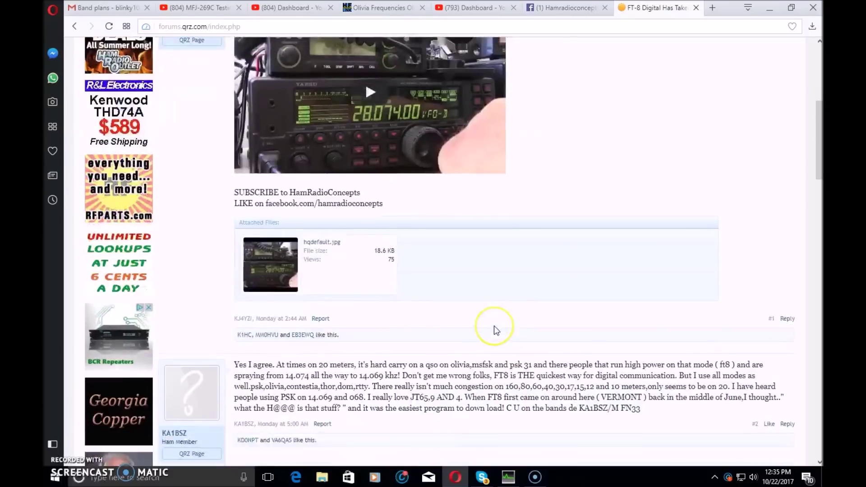
scroll(494, 326, "down", 3)
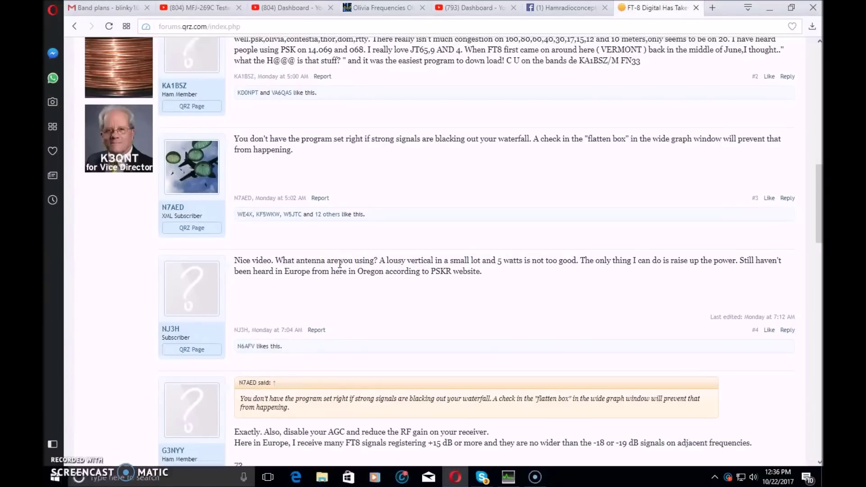
scroll(340, 264, "down", 3)
scroll(271, 207, "up", 3)
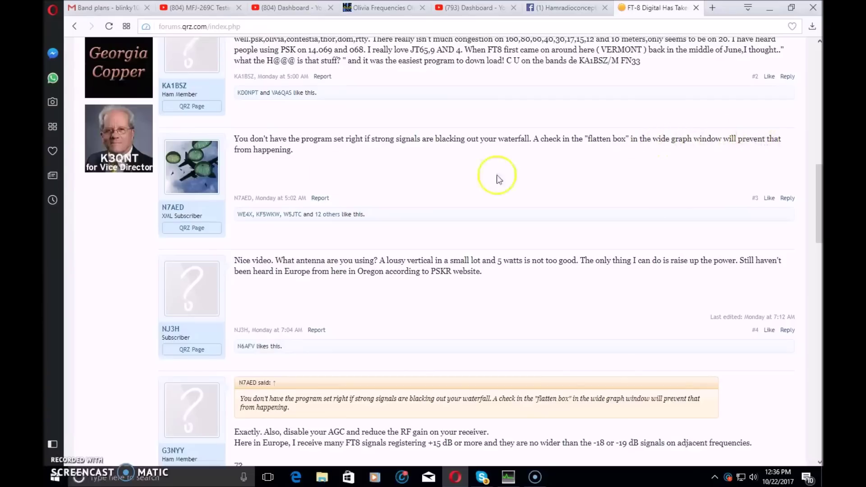
scroll(553, 188, "down", 4)
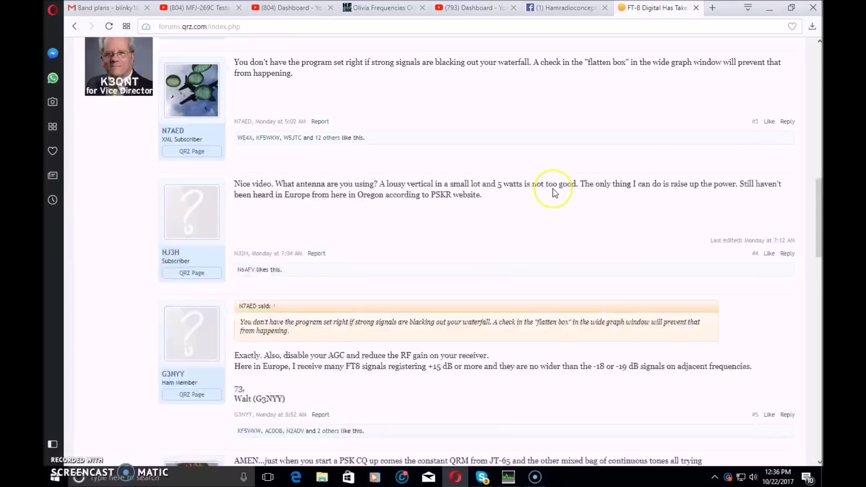
scroll(553, 188, "up", 6)
scroll(433, 189, "down", 10)
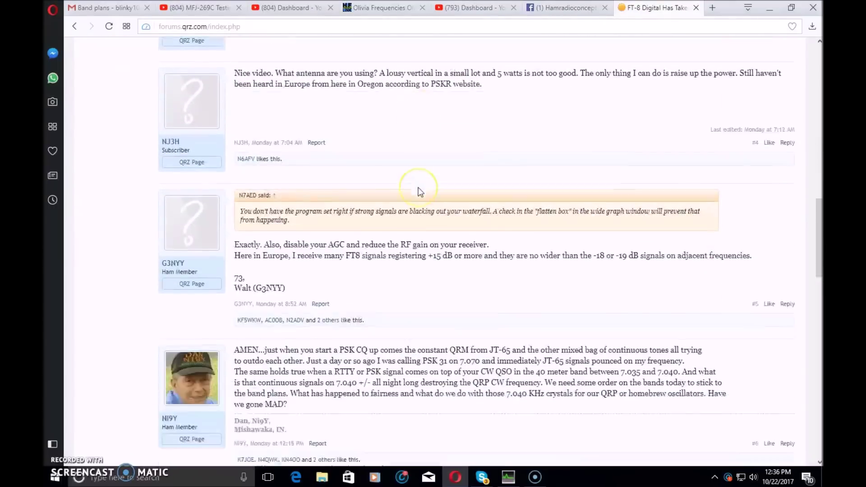
scroll(447, 261, "down", 8)
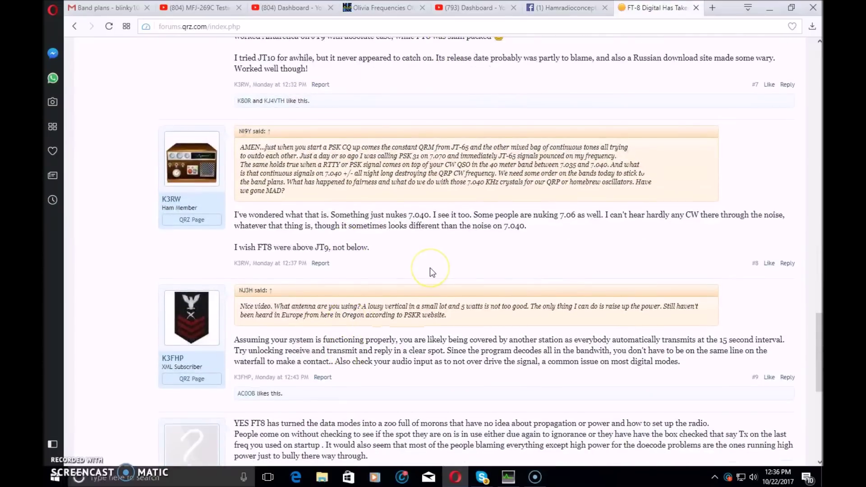
scroll(429, 270, "down", 5)
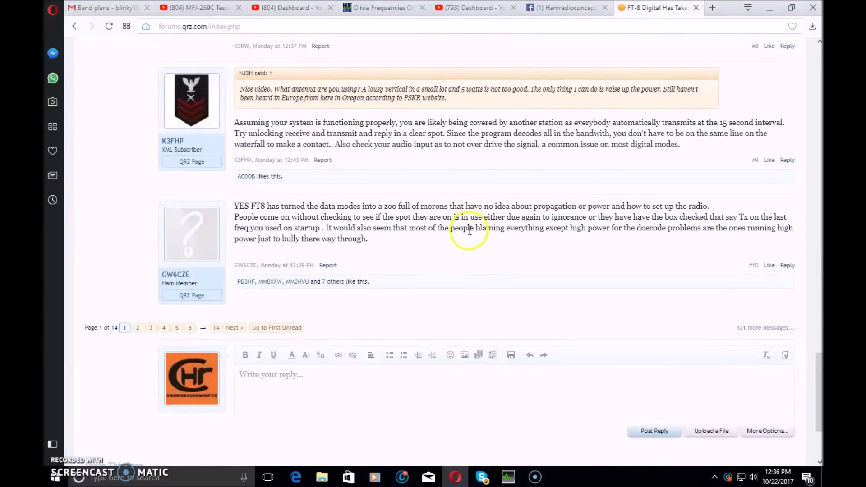
scroll(469, 243, "up", 20)
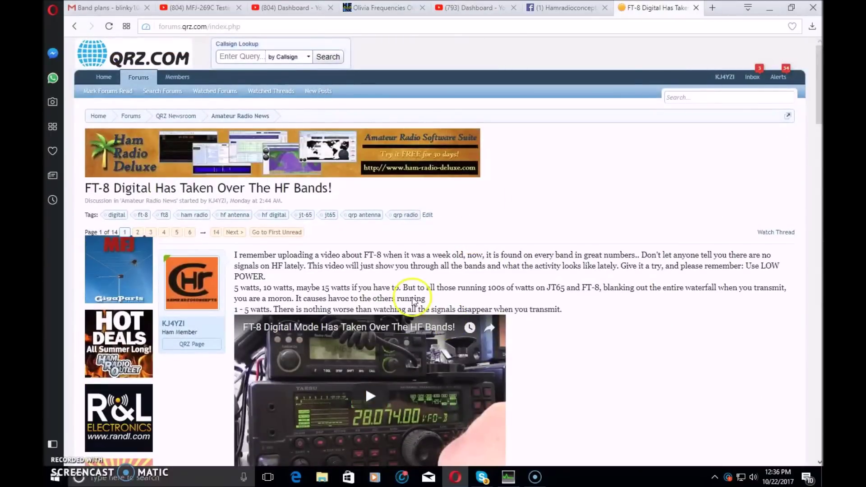
Return to the QRZ.com home page and switch back to Digital Master 780
left_click(102, 75)
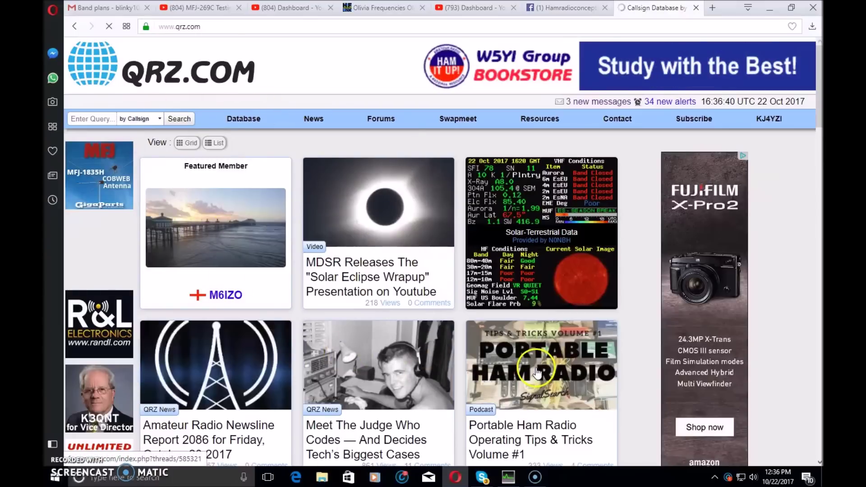
left_click(775, 12)
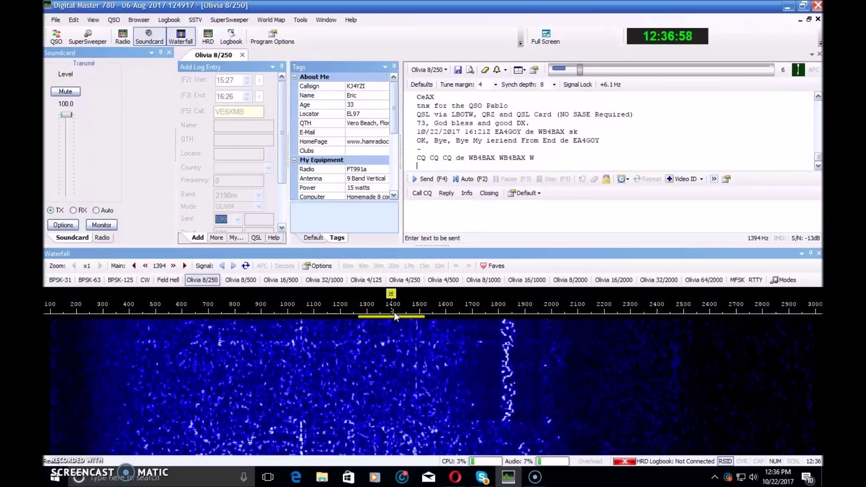
Open the Modes Manager, examine which modes can be shown in the waterfall toolbar, and close it without changes
left_click(784, 280)
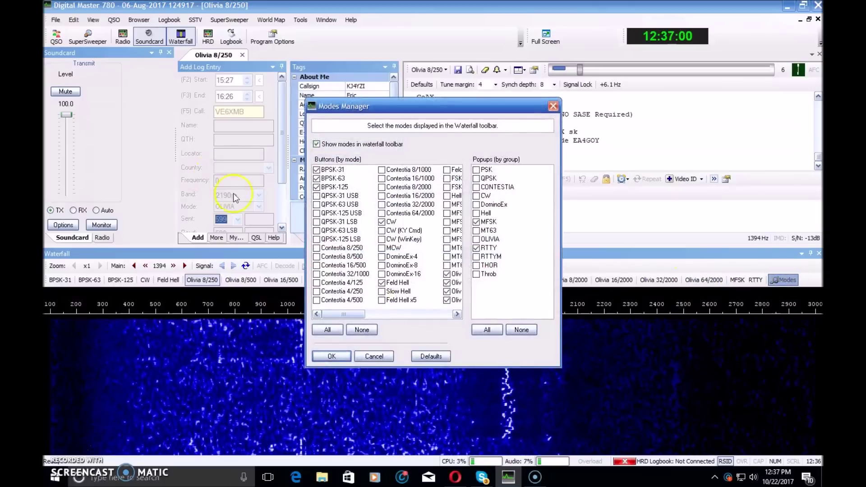
left_click_drag(361, 315, 325, 317)
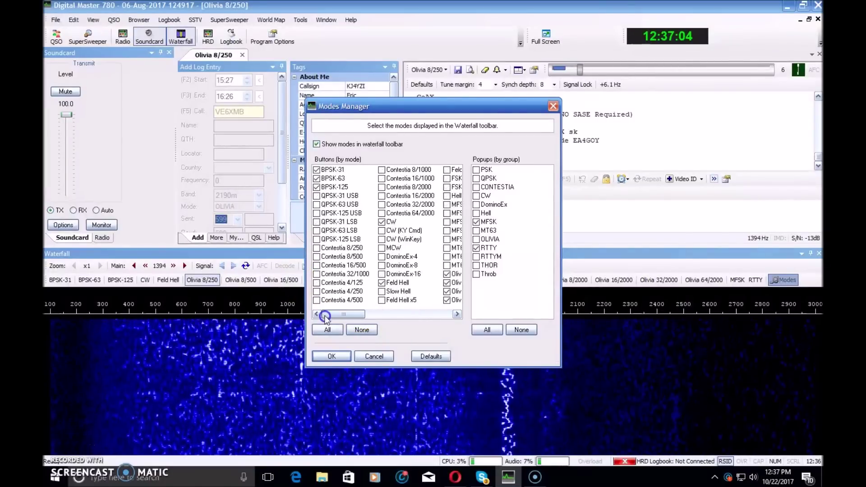
left_click(548, 109)
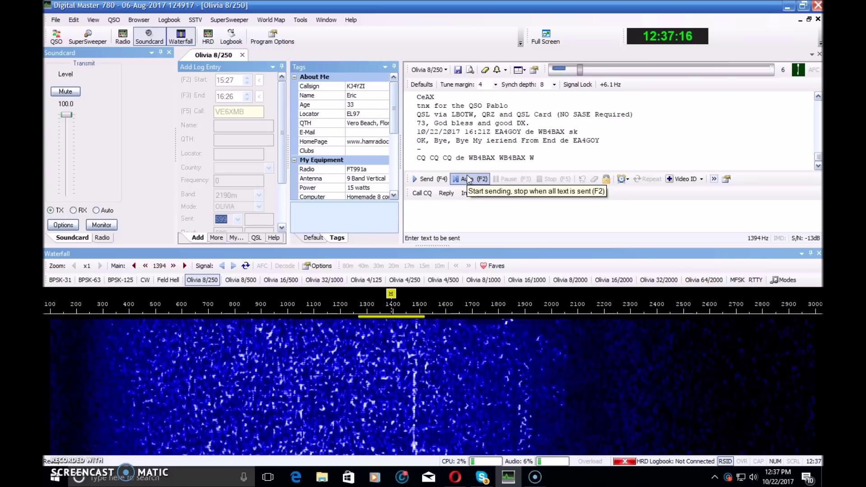
left_click(431, 235)
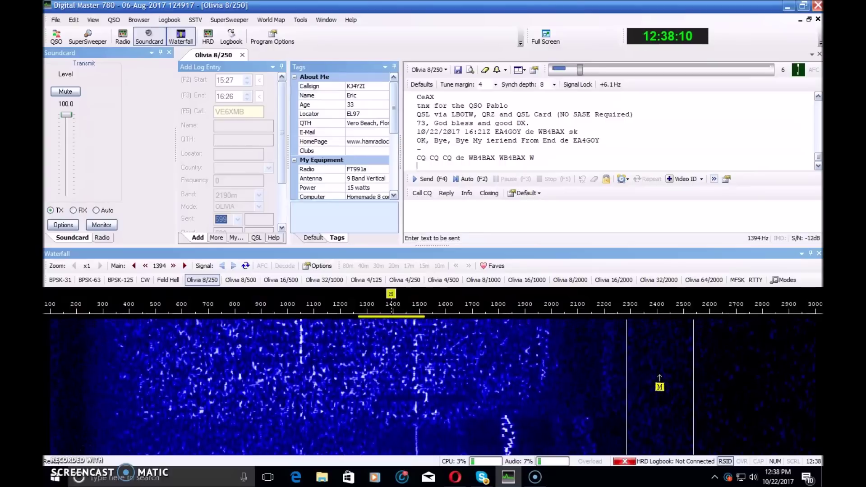
left_click(300, 364)
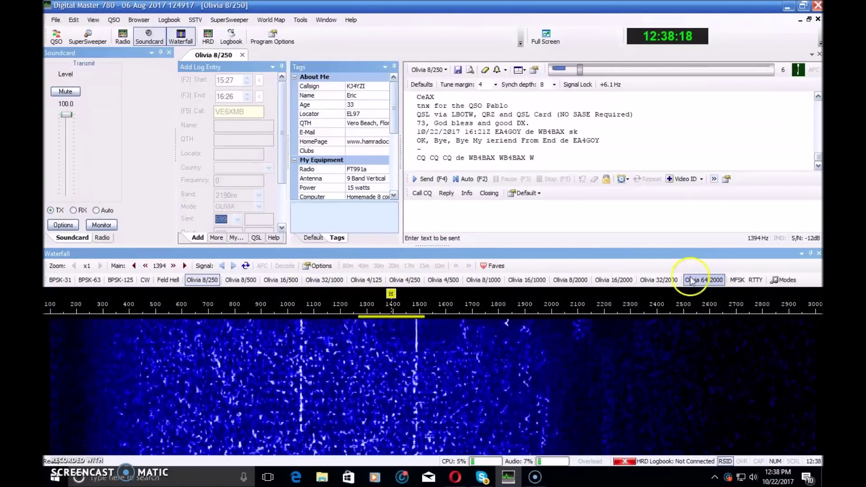
Switch the operating mode through BPSK-31, BPSK-63 and BPSK-125, placing the waterfall marker at about 740 Hz in each to compare bandwidths
left_click(56, 280)
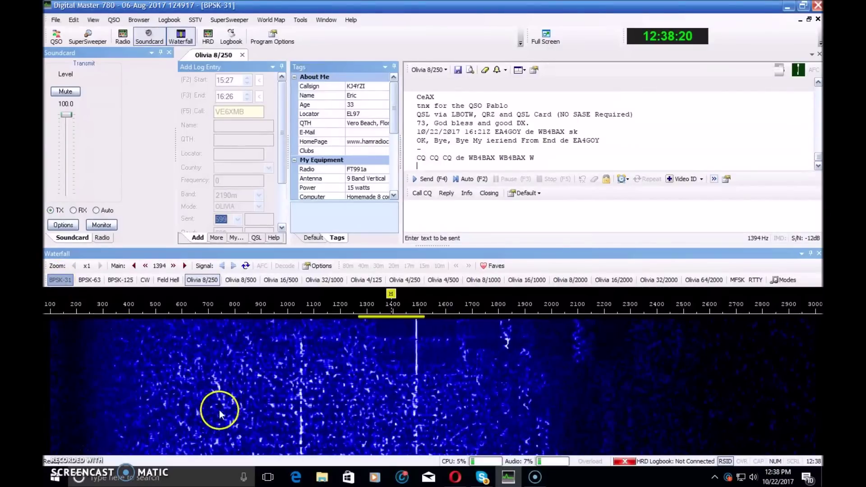
left_click(218, 342)
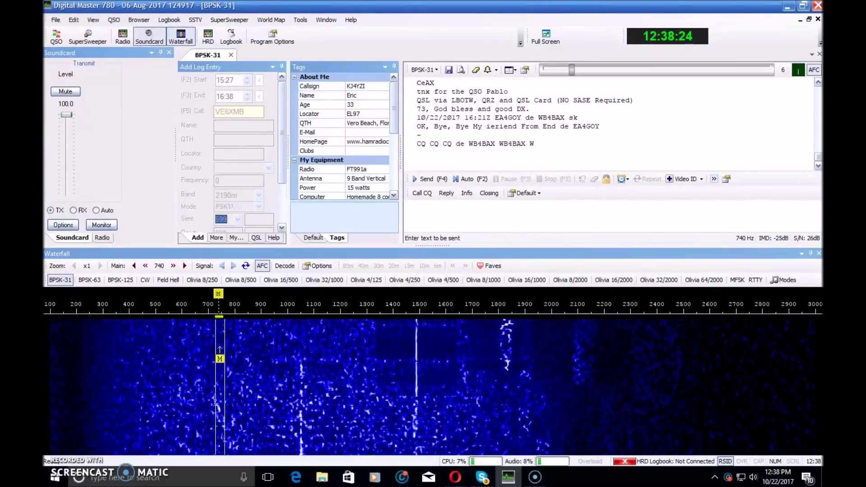
left_click(90, 280)
left_click(223, 356)
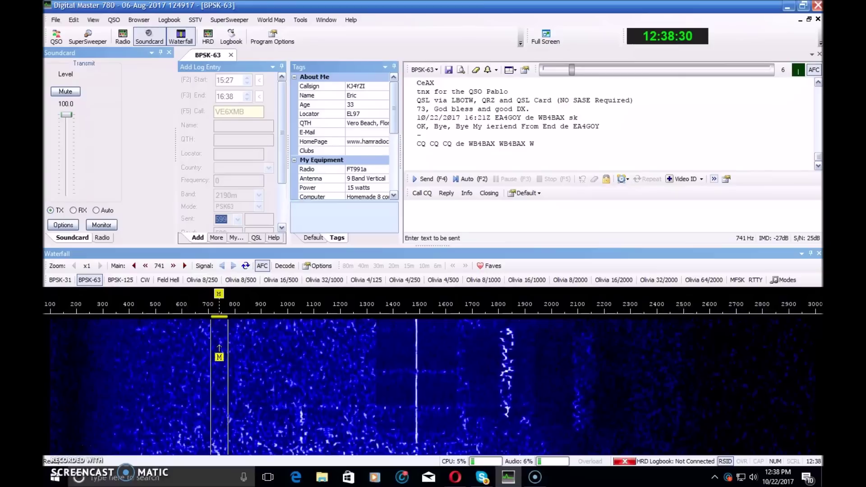
left_click(120, 280)
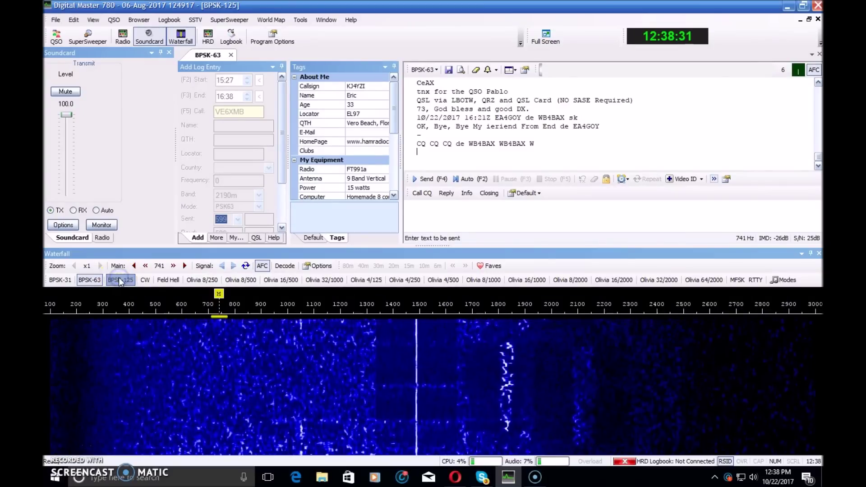
left_click(217, 346)
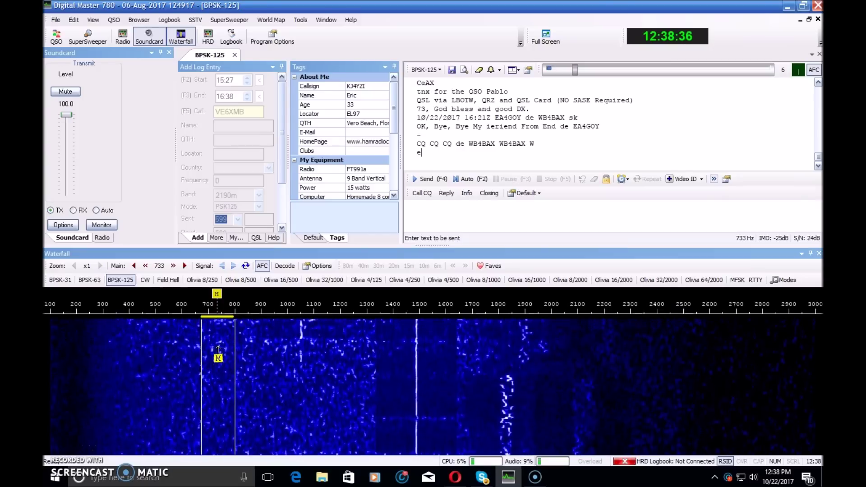
Switch the operating mode through Olivia 16/500, 32/1000 and 64/2000, placing the waterfall marker at 1474 Hz and 1567 Hz to compare bandwidths
left_click(280, 280)
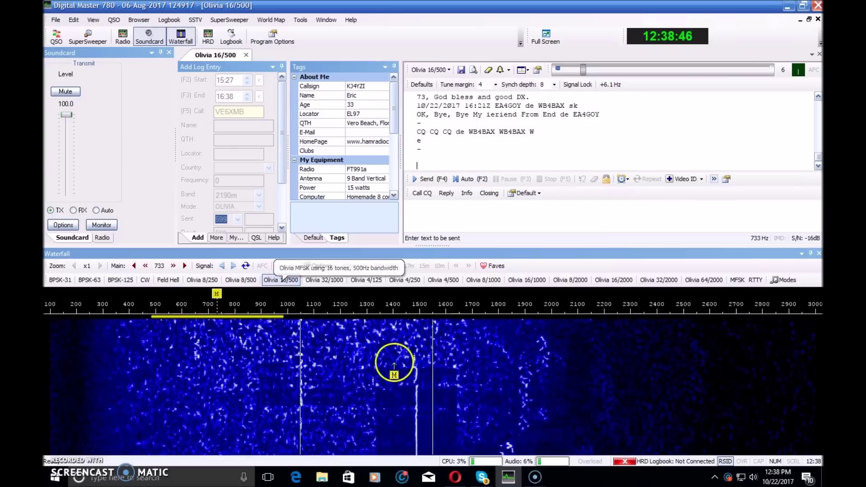
left_click(413, 364)
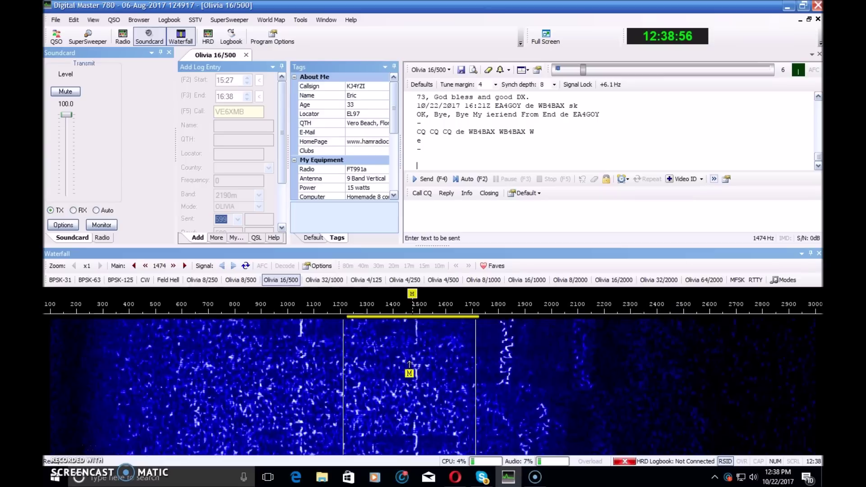
left_click(328, 282)
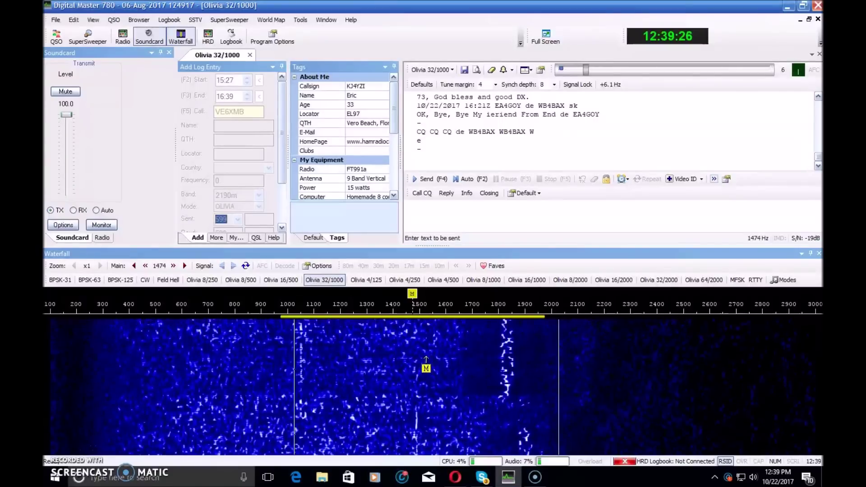
left_click(694, 281)
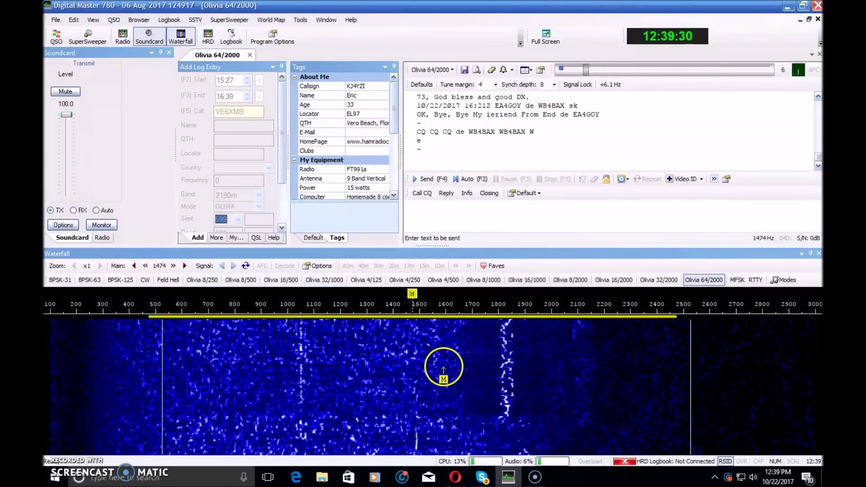
left_click(439, 361)
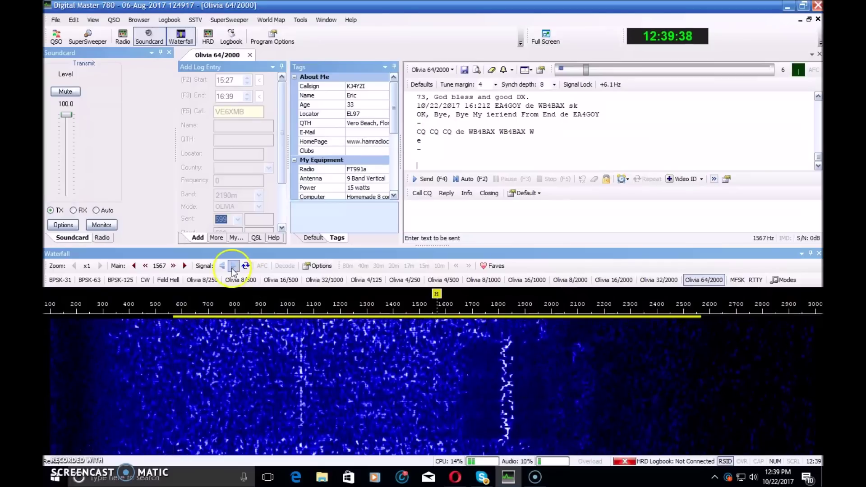
Switch the operating mode back to Olivia 16/500 and on to Olivia 8/250 to compare their bandwidths on the waterfall
left_click(283, 281)
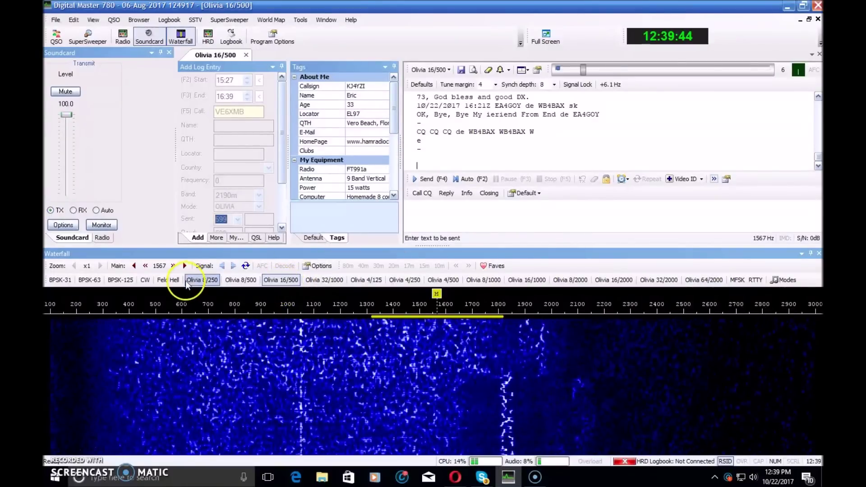
left_click(200, 280)
left_click(200, 283)
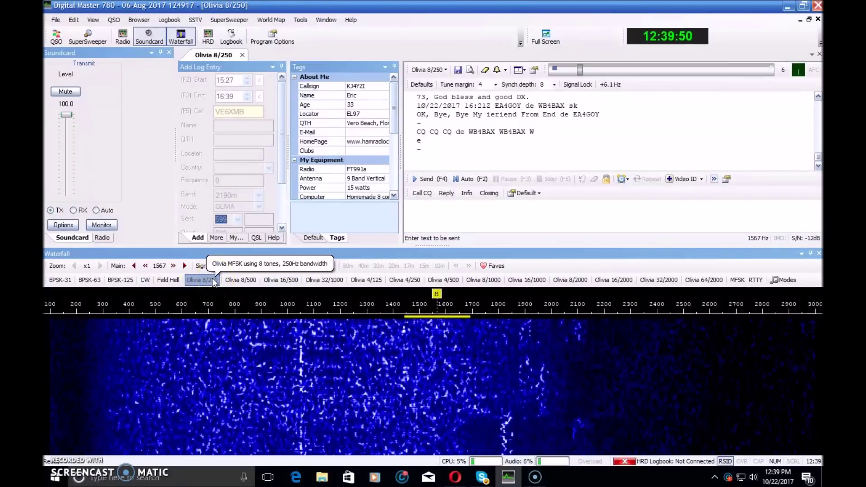
left_click(442, 341)
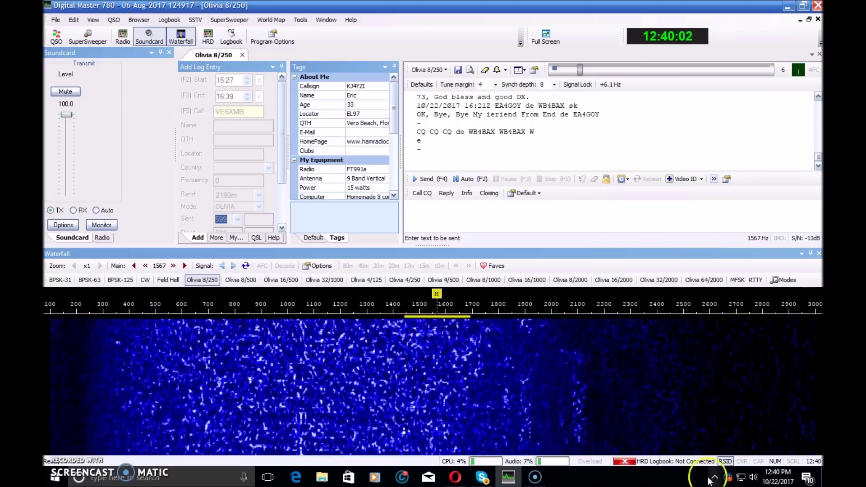
Find the RSID entry for Olivia 16/500 at 1200 Hz in the received text and tune to its mode and frequency
left_click(727, 465)
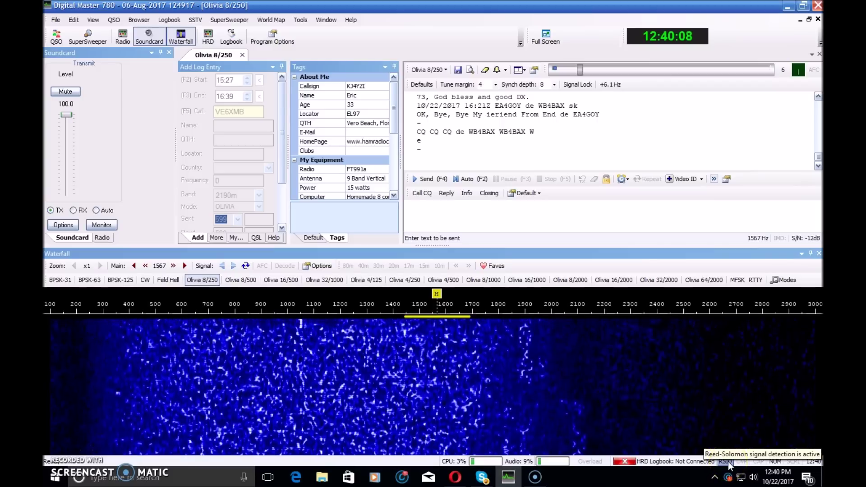
left_click(608, 170)
scroll(589, 162, "up", 5)
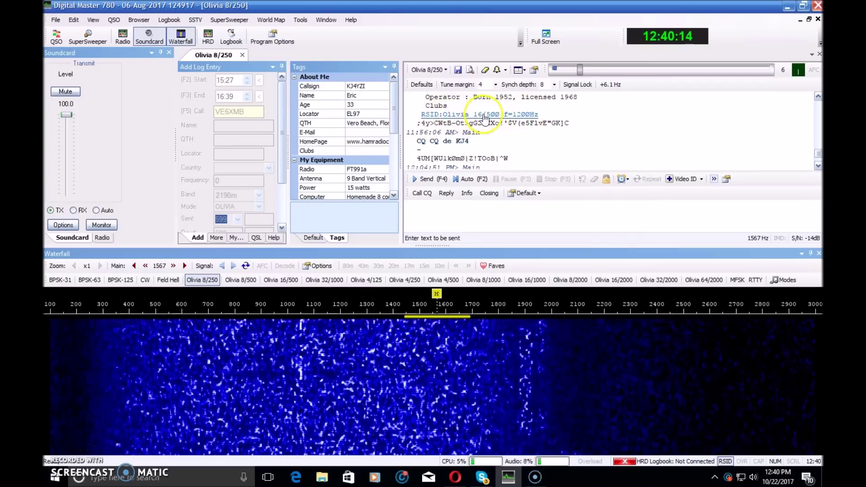
left_click(524, 115)
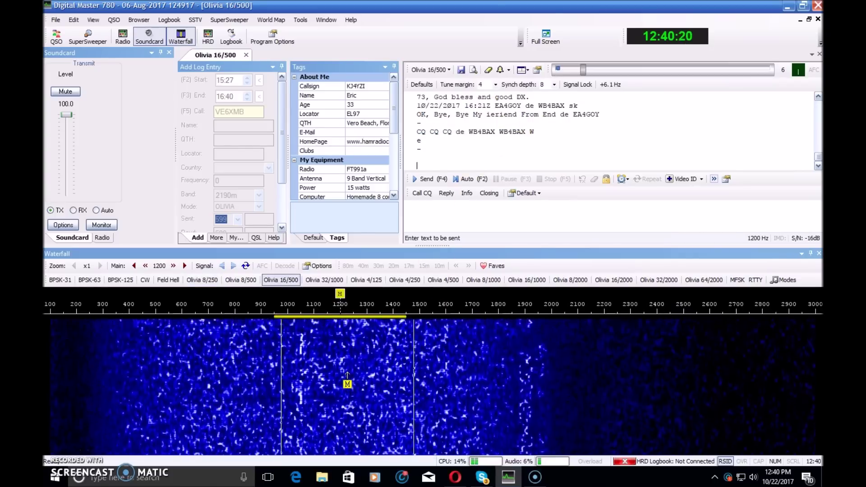
left_click(340, 373)
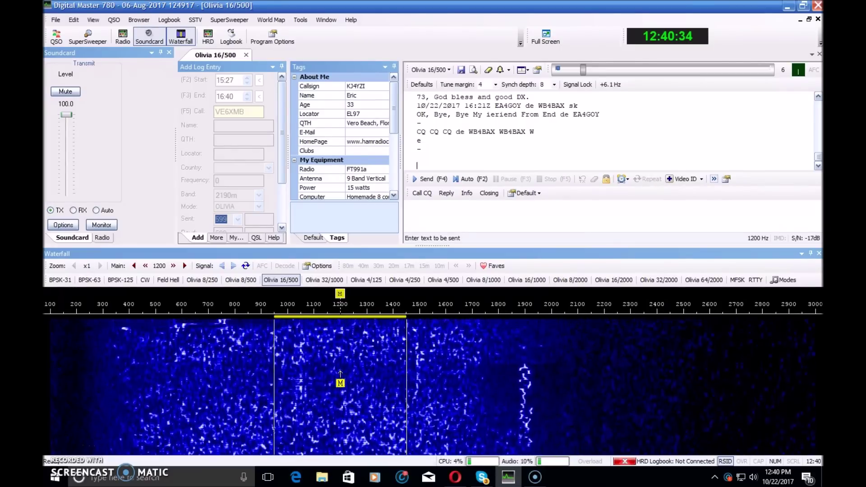
Switch the mode to BPSK-31 and decode the waterfall signals at 783 Hz and about 1552 Hz
left_click(259, 356)
left_click(69, 281)
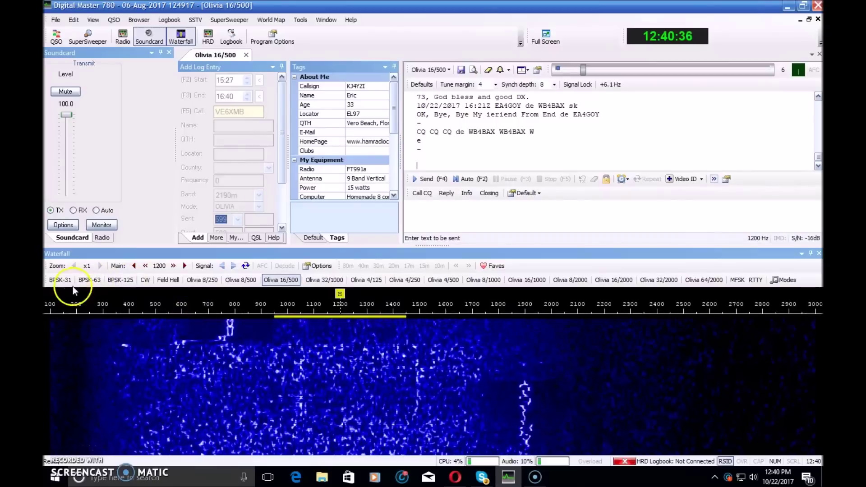
left_click_drag(226, 373, 230, 340)
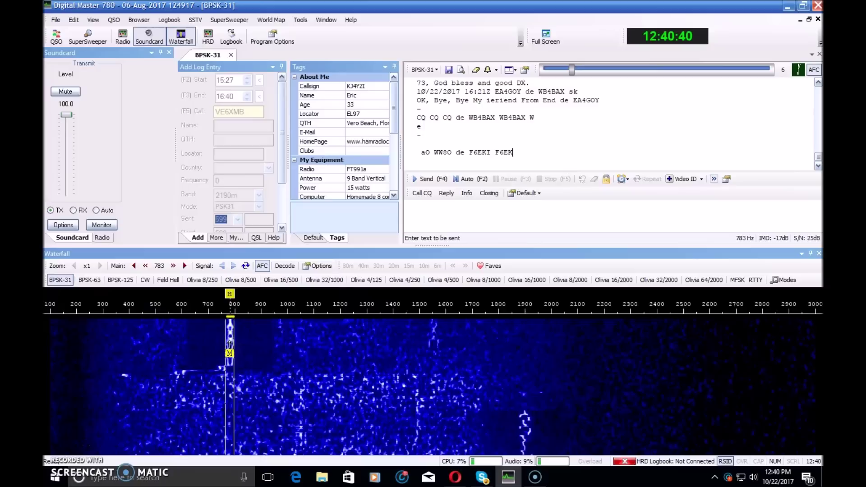
left_click(435, 345)
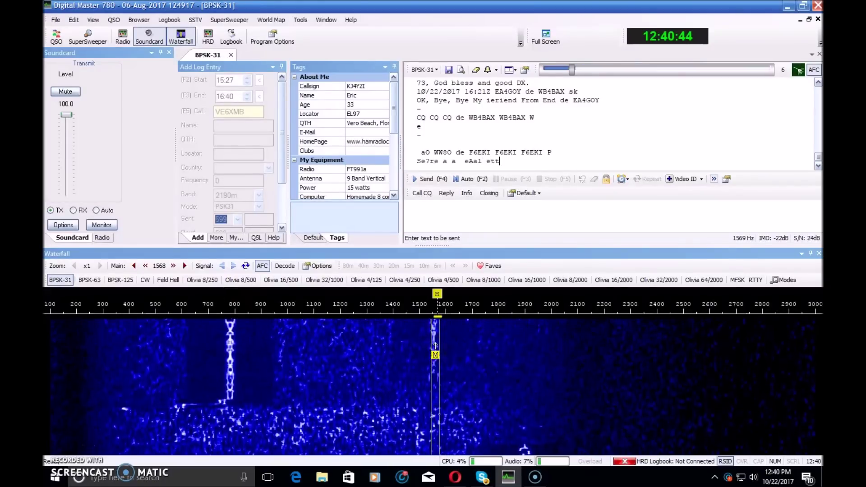
left_click(438, 341)
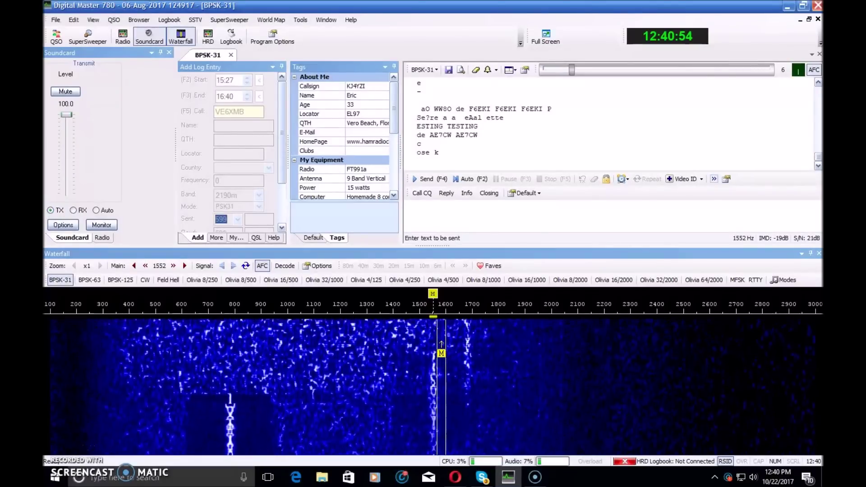
left_click_drag(385, 405, 388, 339)
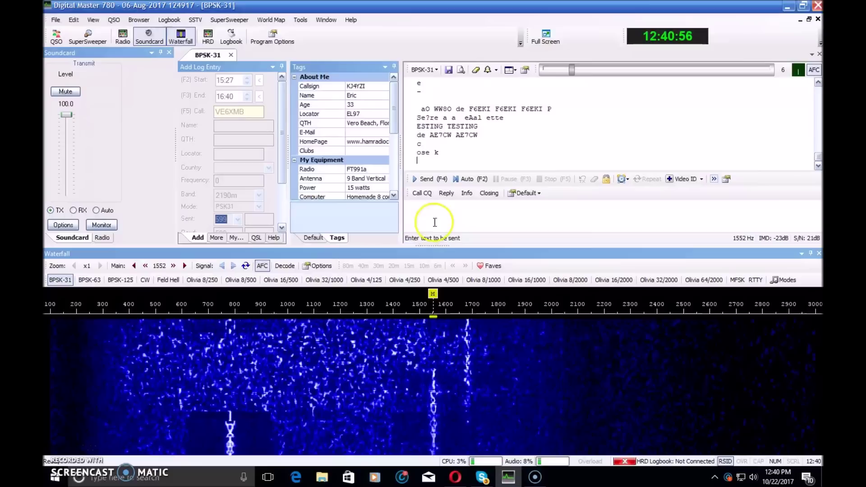
Switch to the hflink.com Olivia page in Opera and examine the Olivia calling frequencies, especially the 20-metre entries
left_click(455, 477)
left_click(374, 6)
scroll(315, 203, "up", 6)
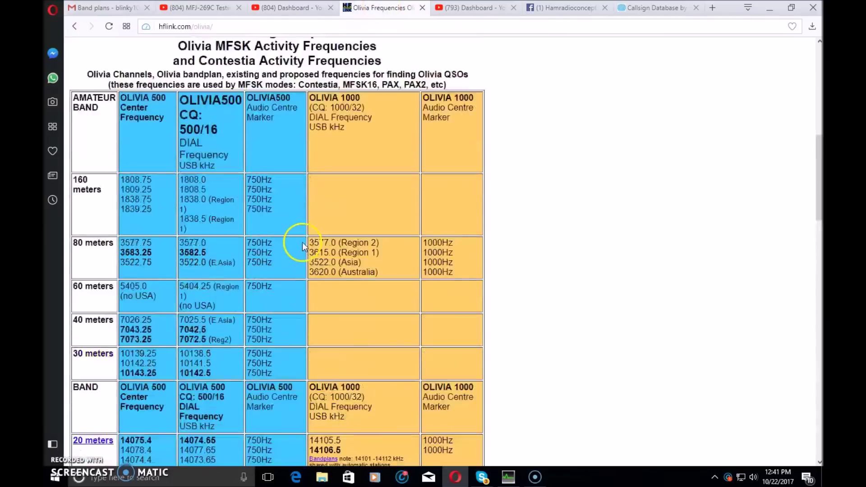
scroll(302, 242, "down", 4)
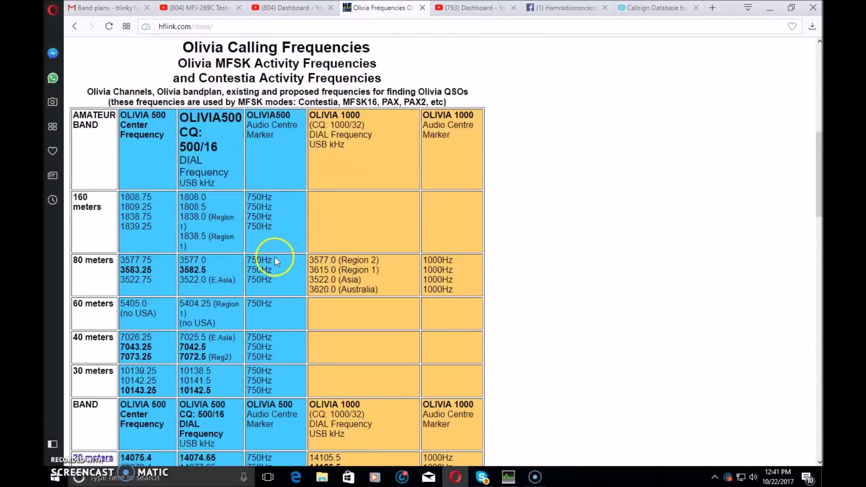
scroll(142, 278, "down", 4)
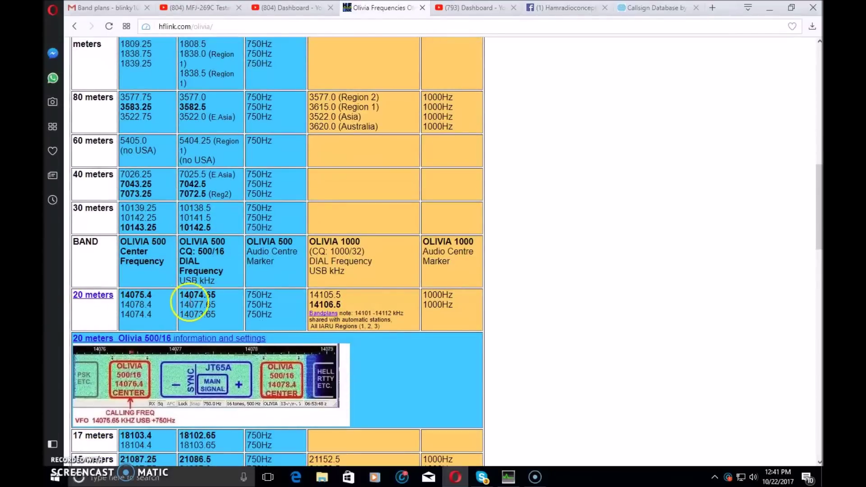
double_click(191, 299)
left_click(192, 299)
Examine the Olivia Formats table and the calling frequencies for the other bands, and return to Digital Master 780
scroll(135, 139, "up", 5)
scroll(135, 289, "down", 3)
scroll(134, 216, "down", 10)
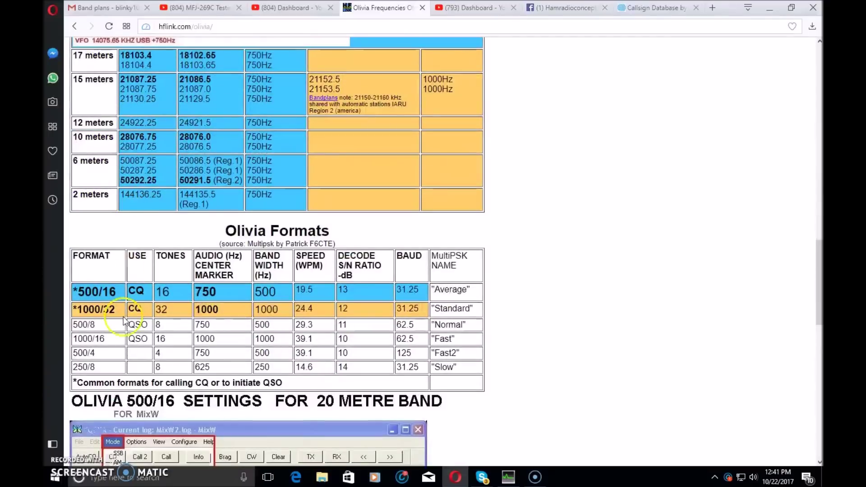
scroll(170, 199, "up", 10)
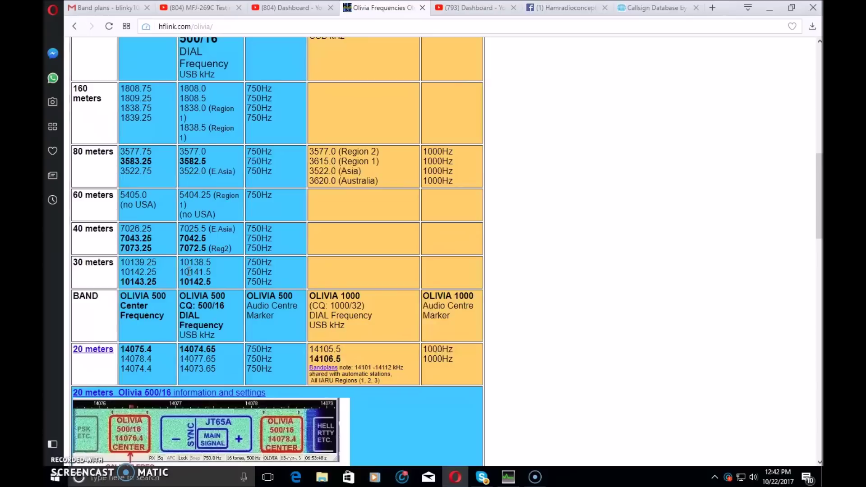
scroll(316, 237, "down", 7)
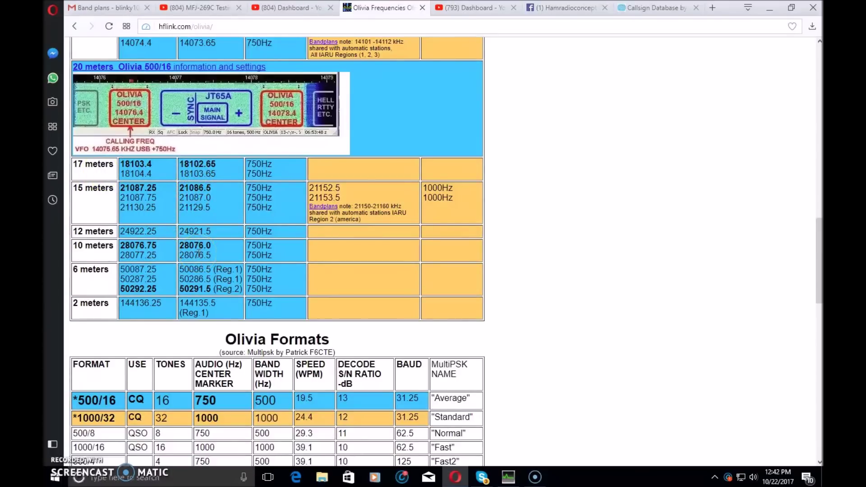
left_click(200, 251)
scroll(270, 207, "up", 11)
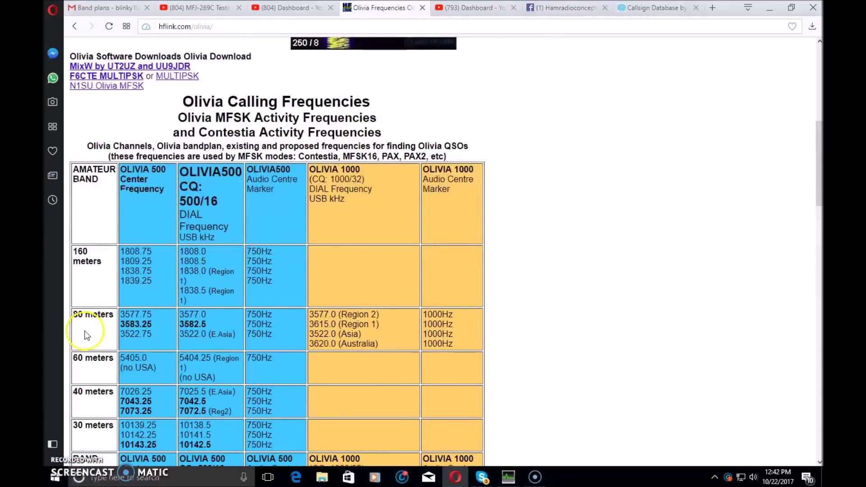
left_click(769, 11)
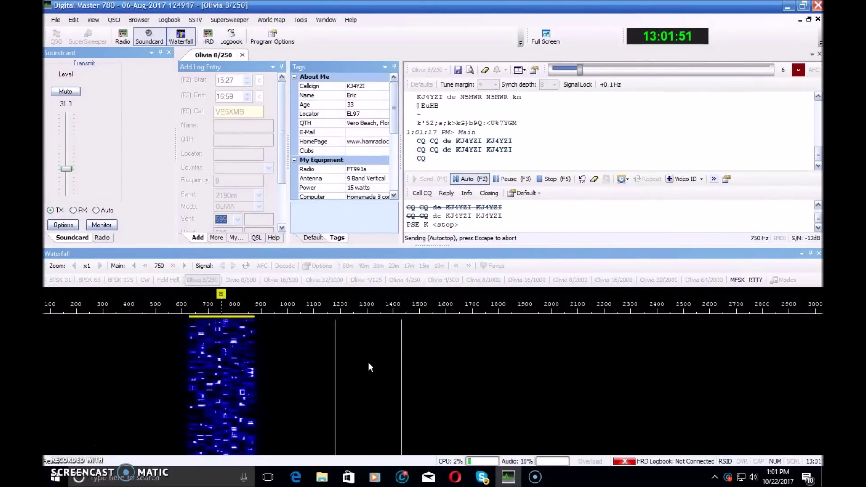
Put the answering station's callsign into the log entry, load the Reply macro, and transmit it with automatic stop
left_click(440, 162)
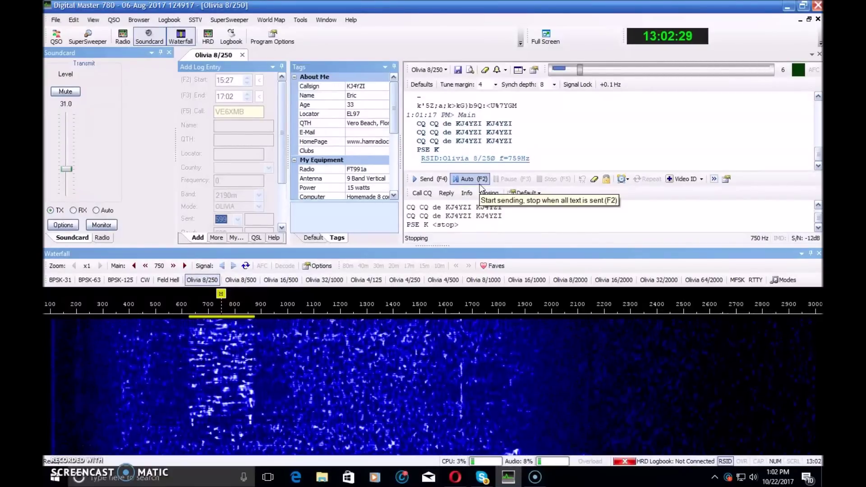
left_click(469, 167)
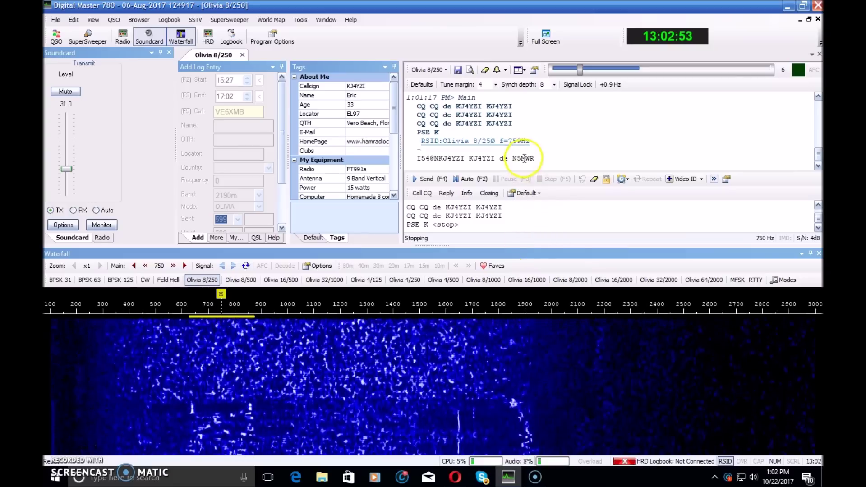
left_click(523, 158)
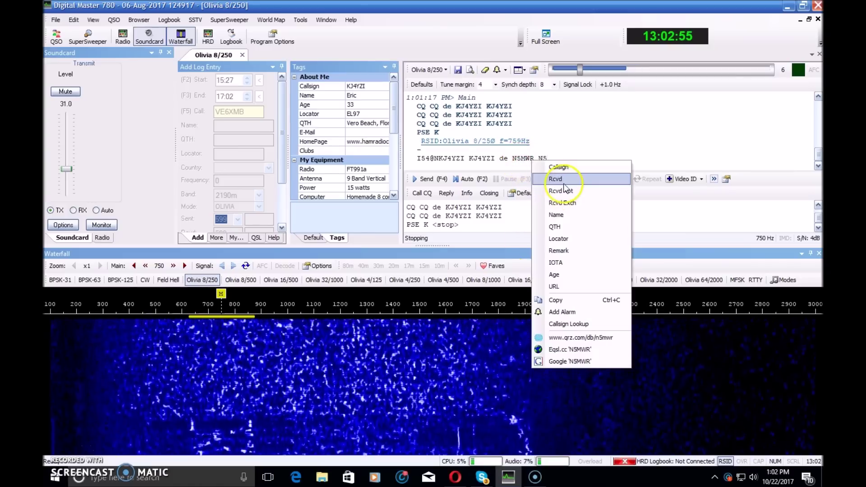
left_click(564, 166)
left_click(446, 192)
left_click(469, 218)
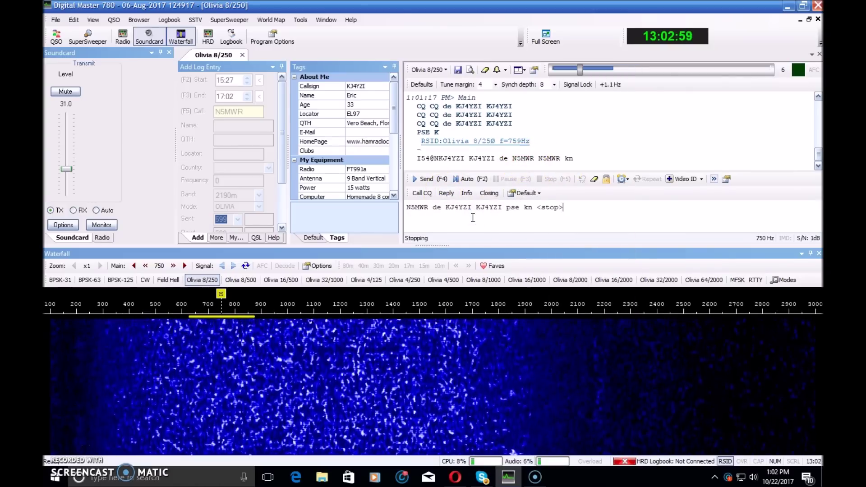
left_click(469, 179)
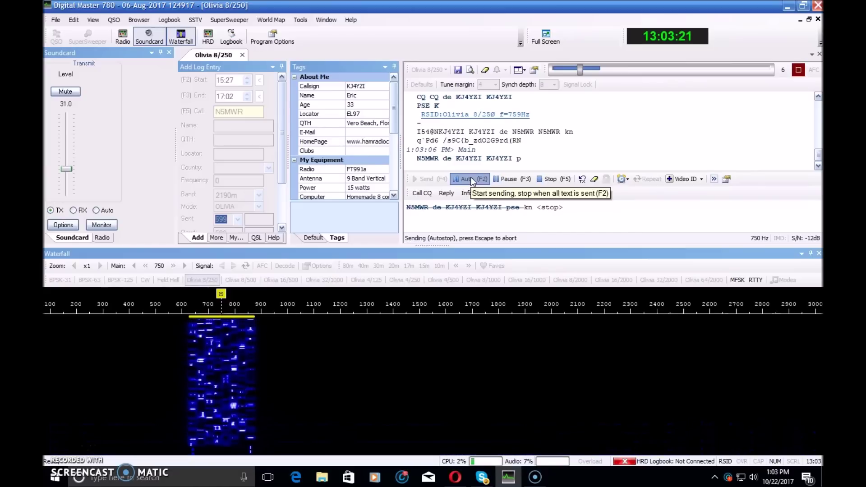
Read the other station's received messages during the Olivia 8/250 and Olivia 16/500 exchanges, comparing them with the waterfall signal
left_click(443, 109)
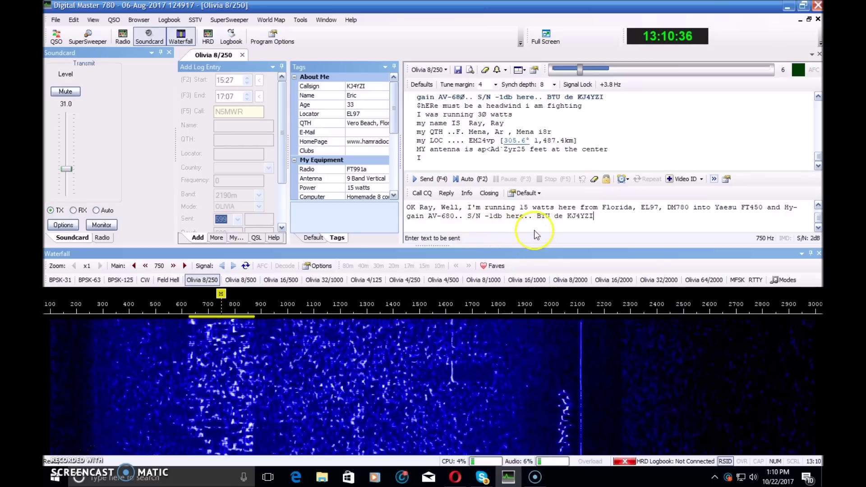
left_click(621, 221)
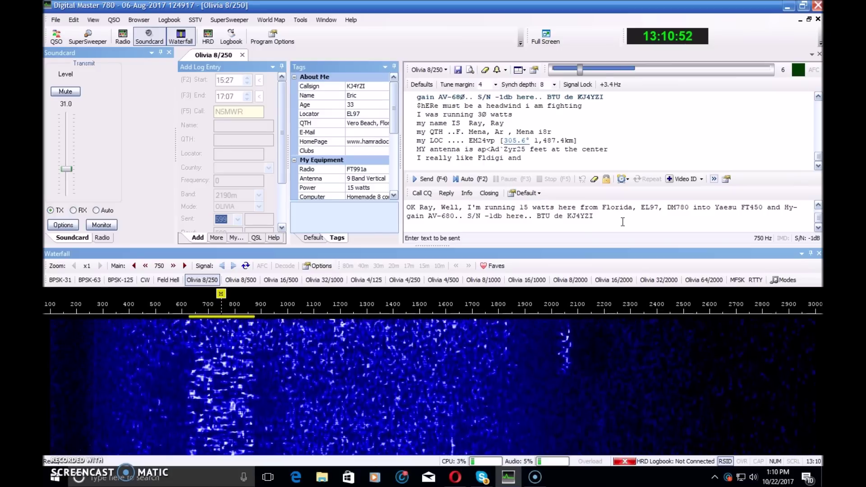
left_click(601, 243)
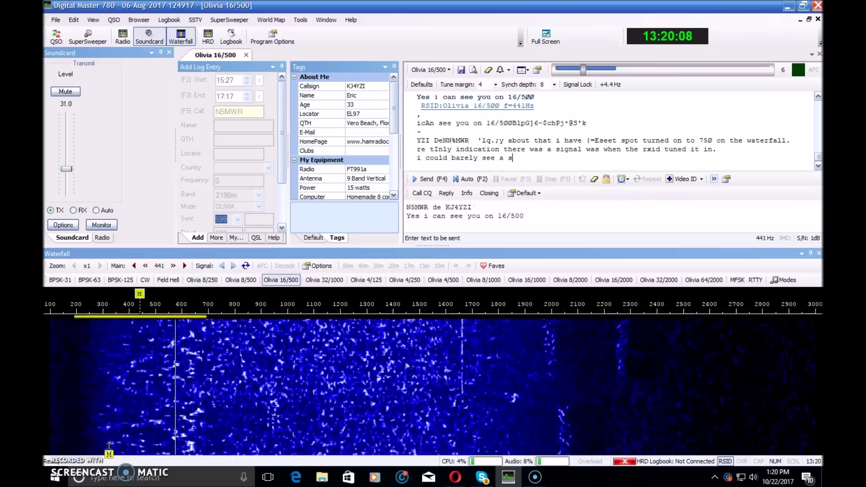
mouse_move(107, 294)
left_mouse_down()
mouse_move(245, 367)
mouse_move(294, 376)
mouse_move(135, 380)
mouse_move(173, 336)
left_mouse_up()
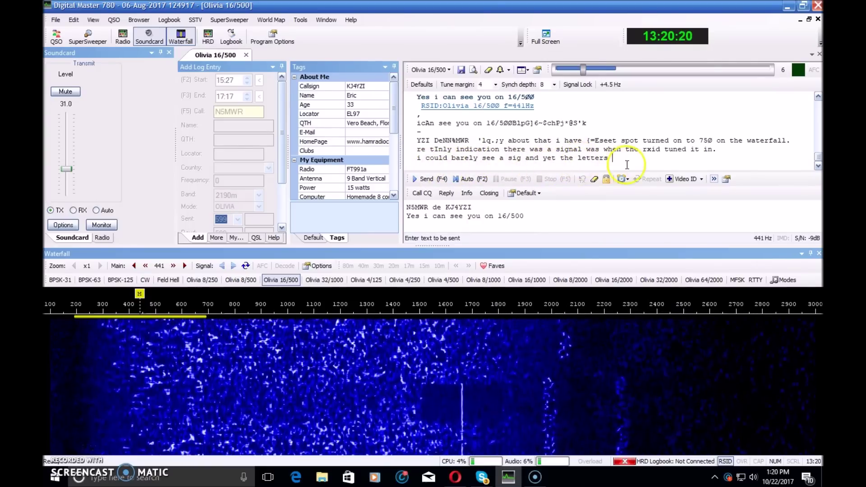
left_click(691, 170)
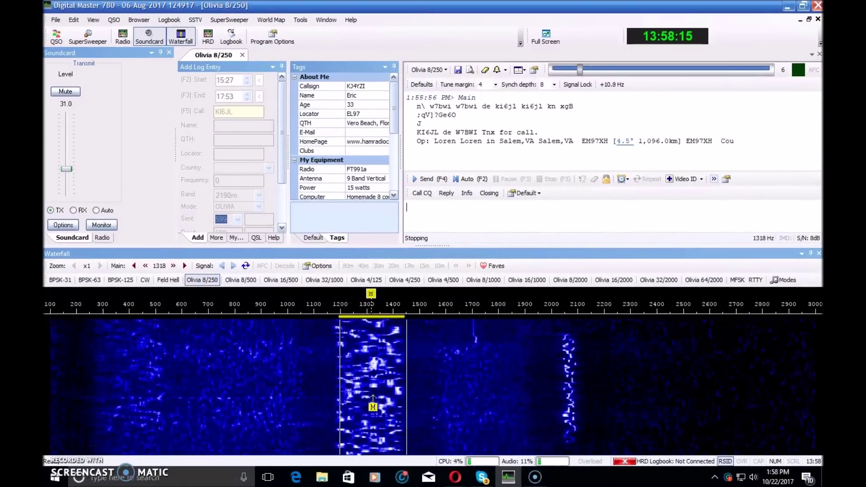
Tune the waterfall marker to 1304 Hz on the Olivia 8/250 signal and examine the neighbouring waterfall activity
left_click_drag(373, 399, 386, 408)
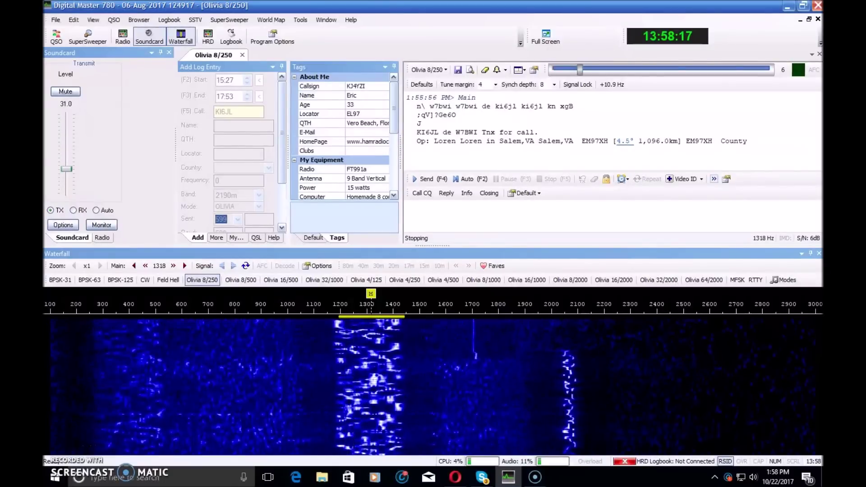
left_click(453, 384)
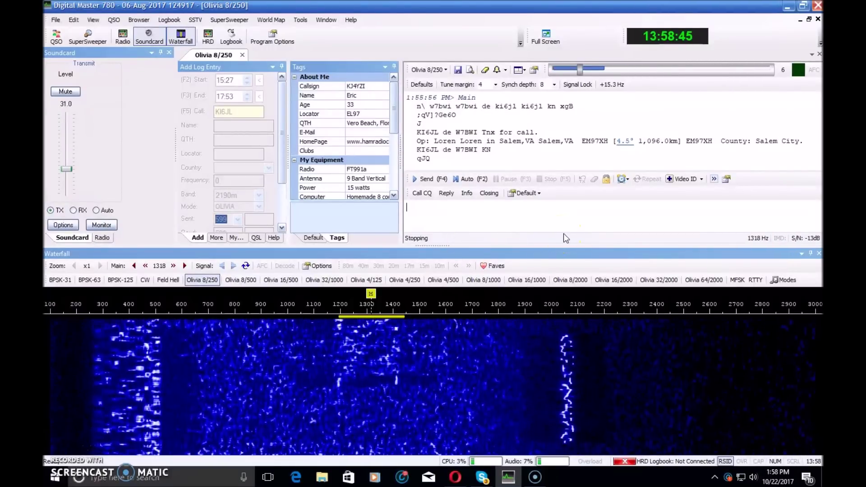
left_click_drag(450, 333, 446, 392)
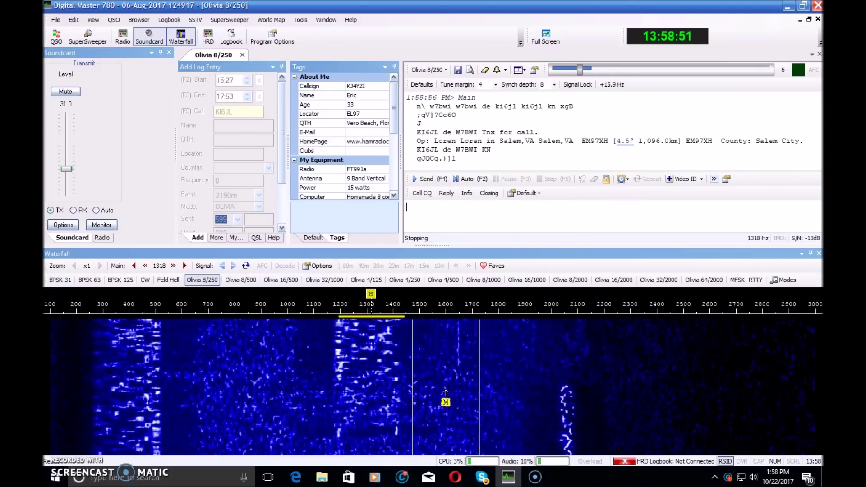
left_click_drag(365, 346, 366, 347)
left_click(480, 358)
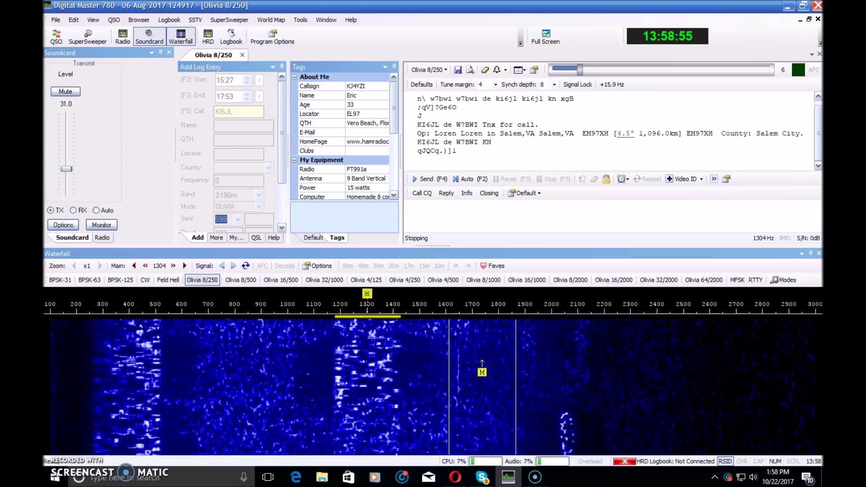
left_click(359, 365)
left_click_drag(374, 364, 373, 367)
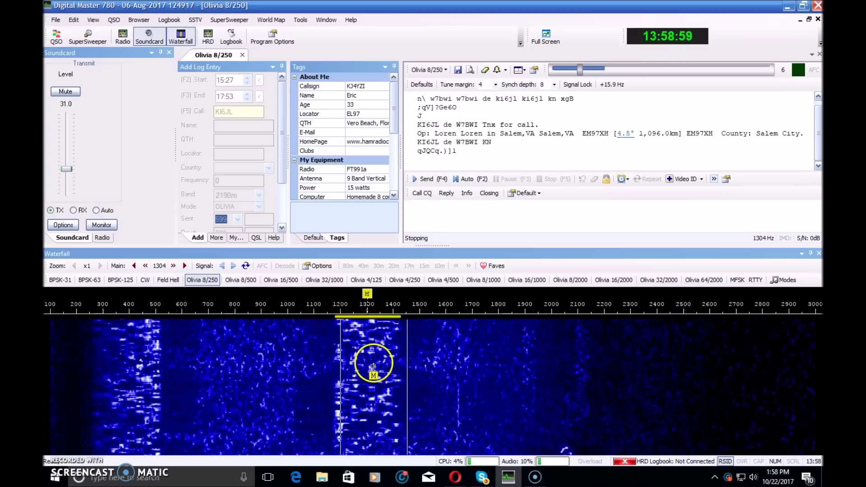